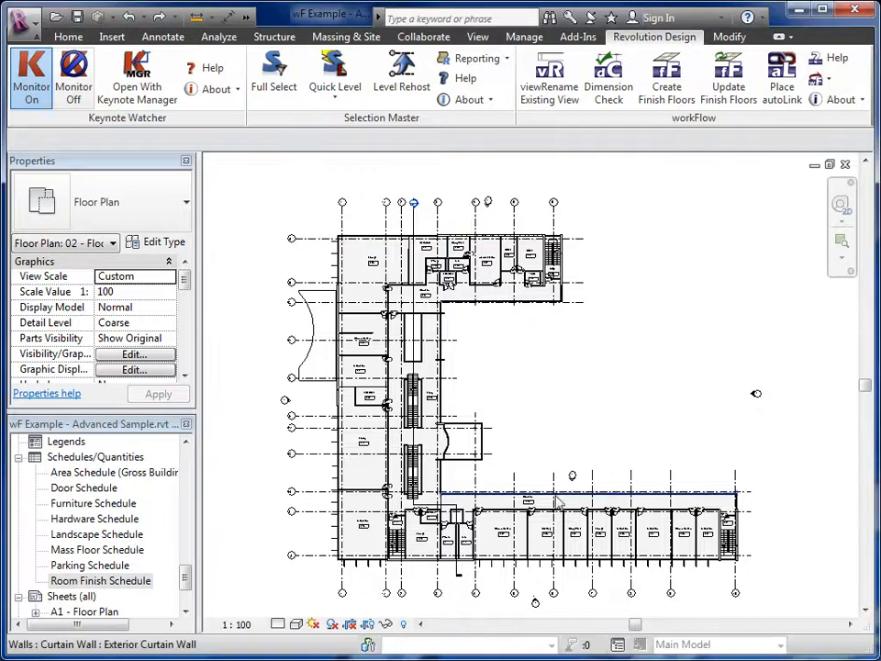
Step: Select the entire second-floor plan and open the Create Finish Floors settings for its rooms
left_click_drag(316, 221, 749, 584)
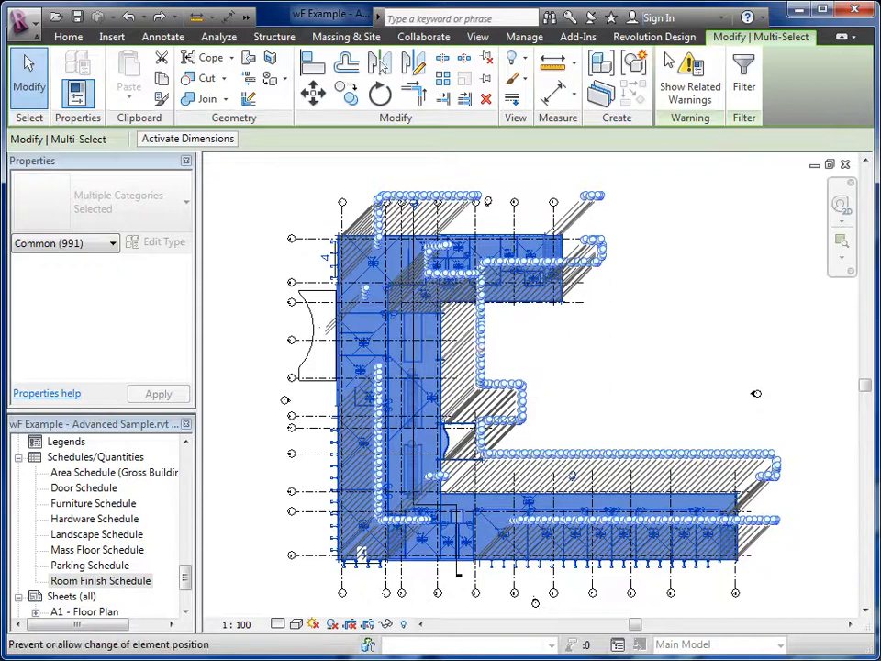
left_click(665, 38)
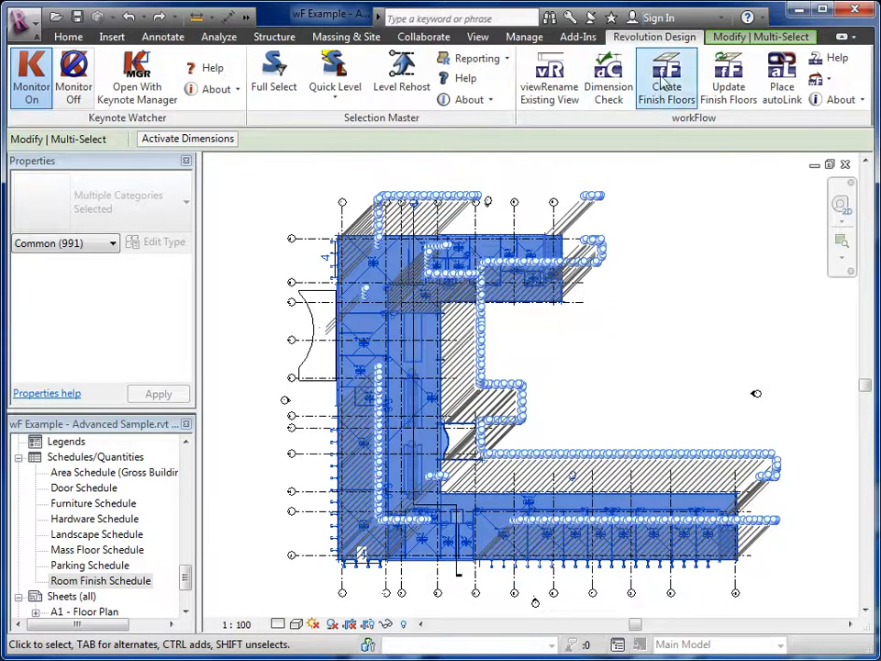
left_click(668, 83)
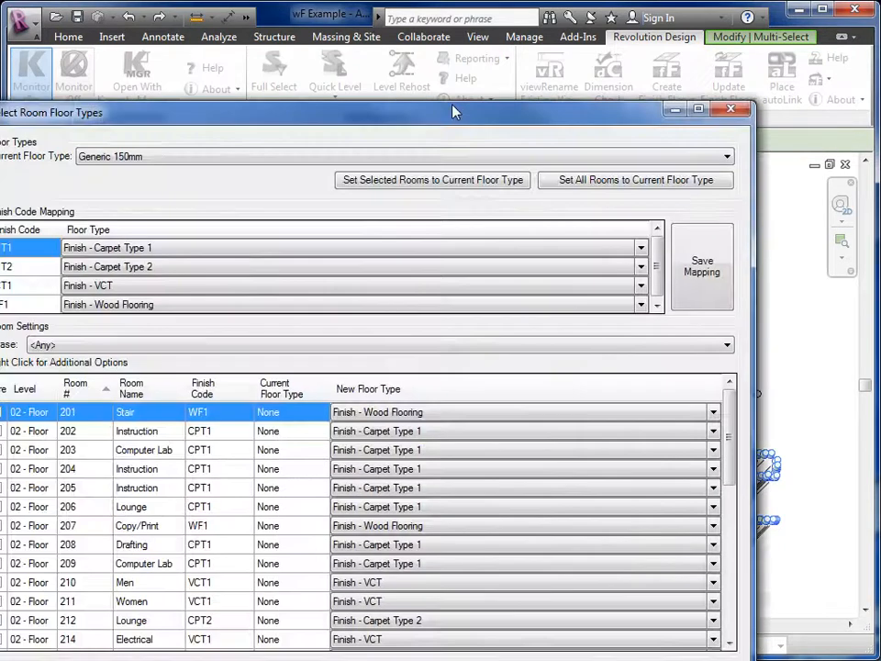
left_click_drag(454, 110, 505, 55)
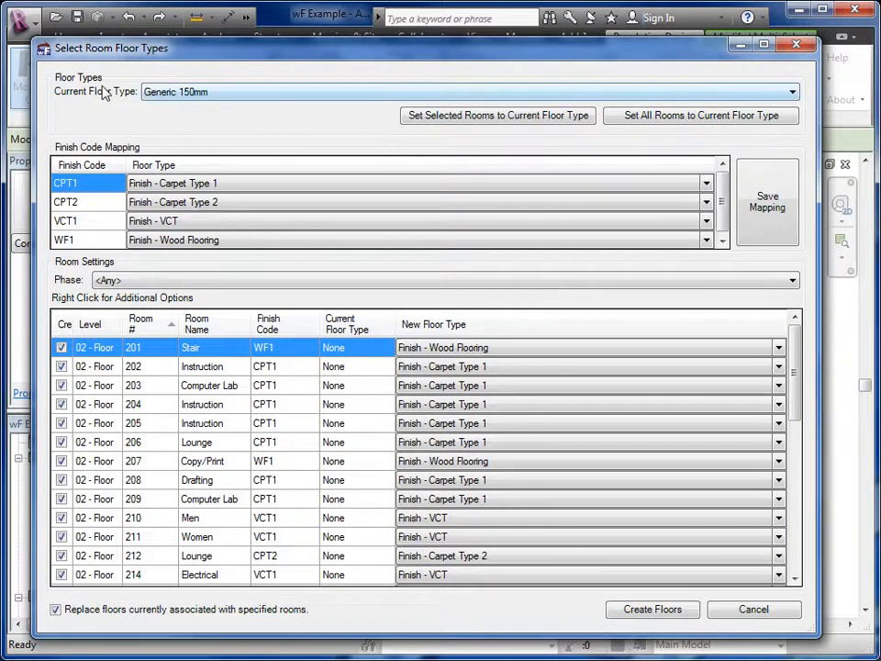
Step: Review the available current floor types and the room list, highlighting rooms 201 to 207
left_click(199, 96)
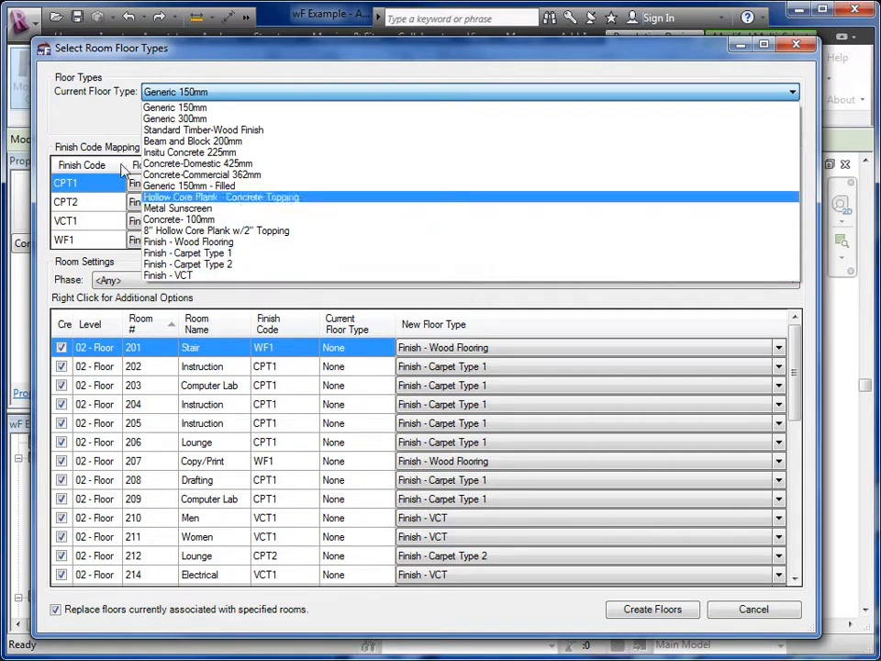
left_click(108, 112)
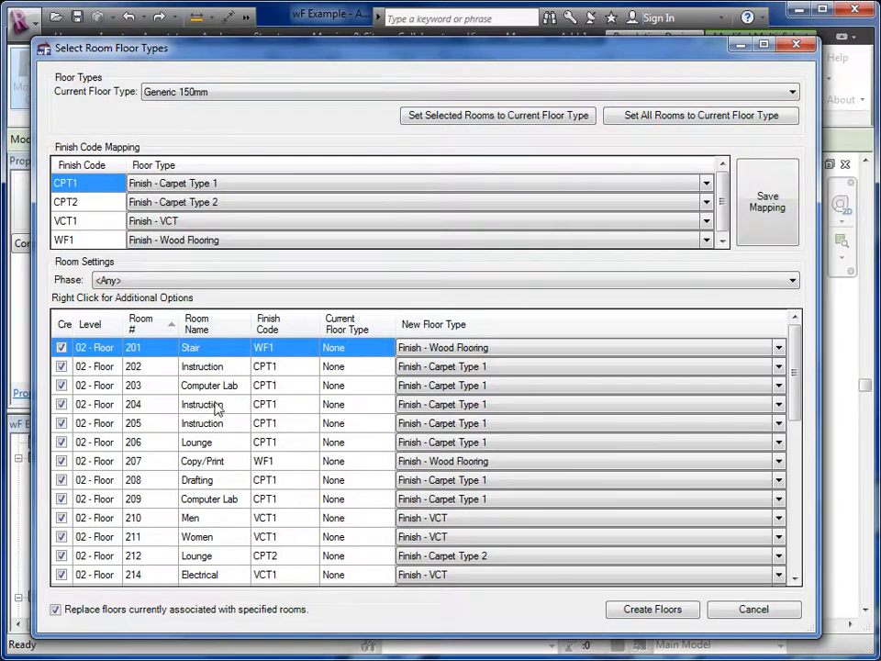
left_click_drag(224, 358, 228, 470)
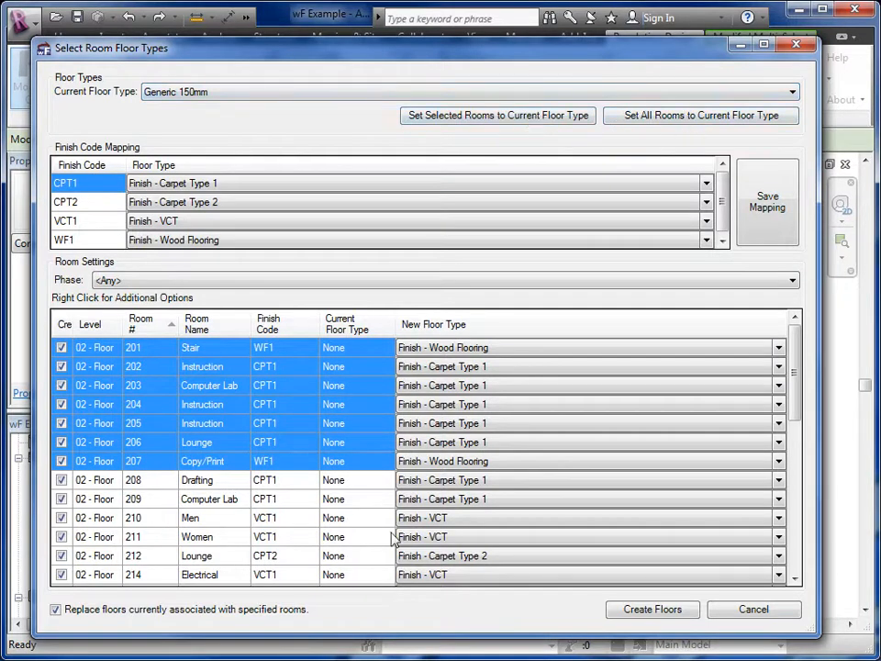
left_click_drag(795, 397, 806, 345)
mouse_move(723, 193)
left_mouse_down()
mouse_move(724, 236)
mouse_move(732, 193)
left_mouse_up()
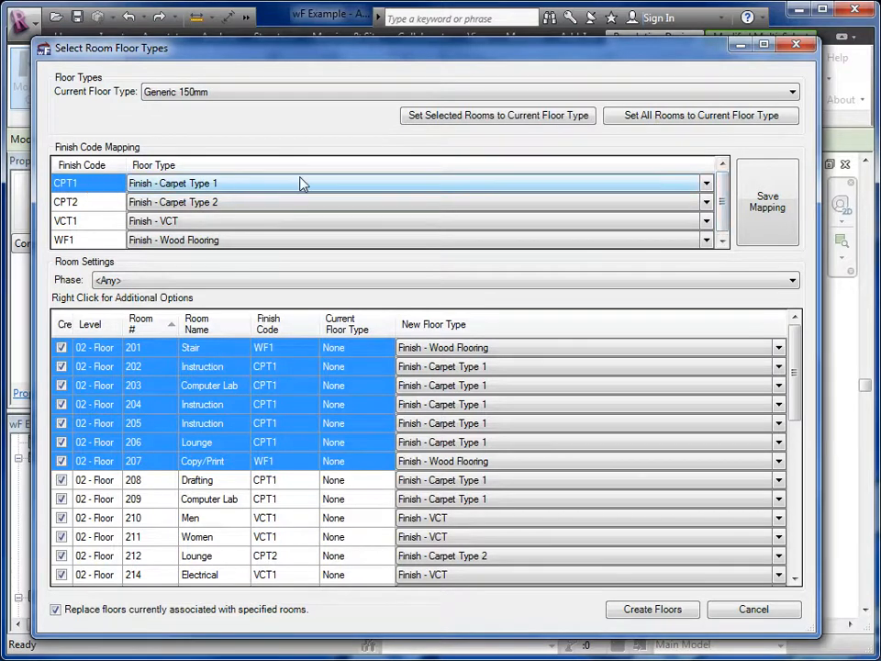
Step: Review the floor type choices mapped to finish codes CPT1 and CPT2
left_click(706, 184)
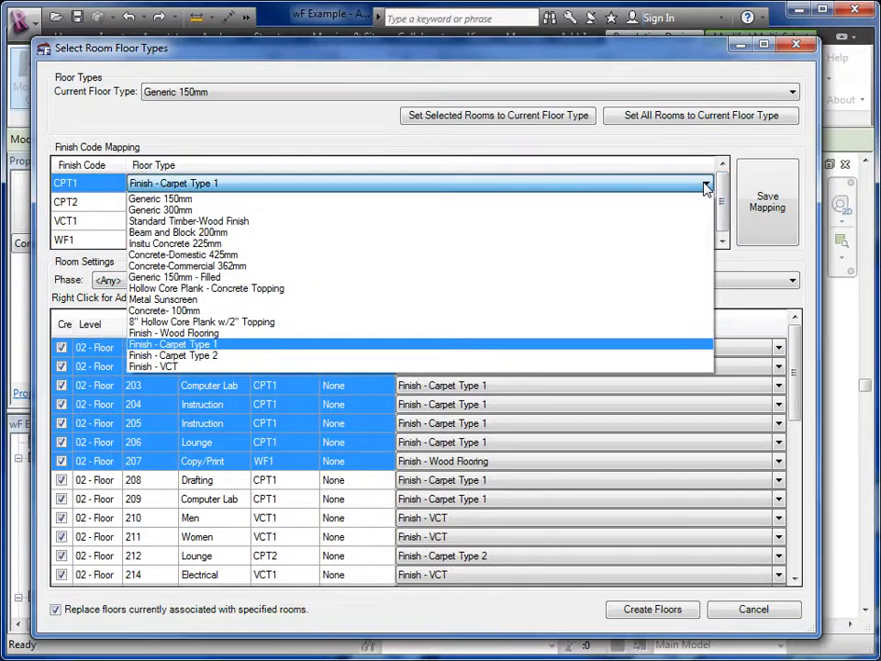
left_click(705, 185)
left_click(705, 206)
left_click(705, 206)
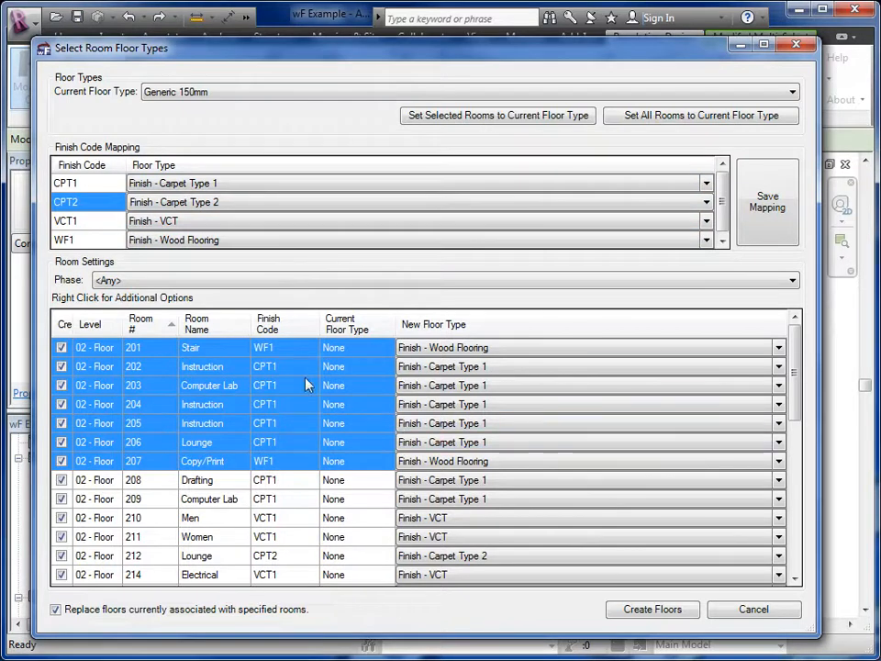
Step: Create finish floors for all listed rooms using their mapped floor types, and clear the plan selection
left_click(293, 423)
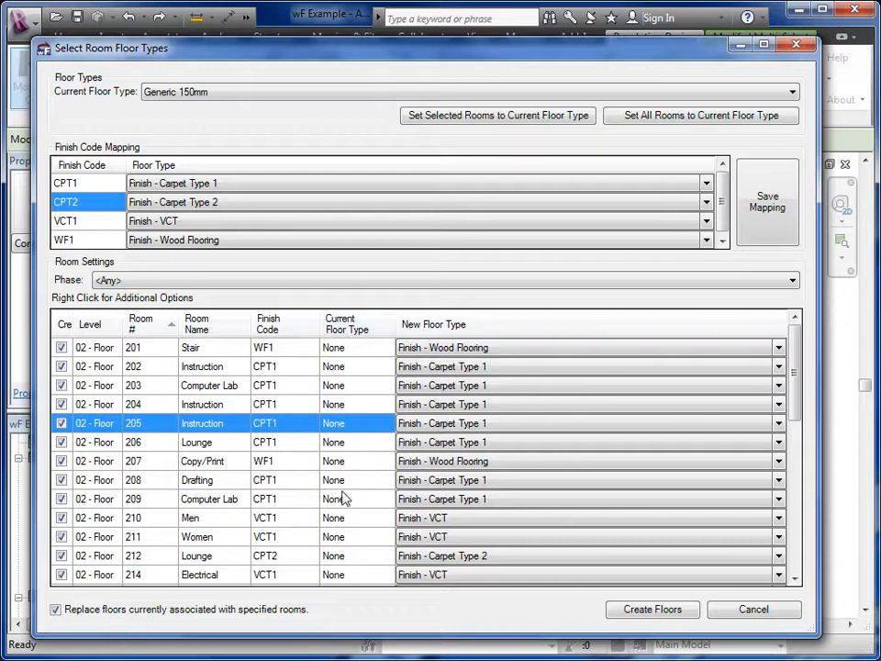
mouse_move(796, 377)
left_mouse_down()
mouse_move(792, 535)
mouse_move(783, 501)
mouse_move(794, 381)
left_mouse_up()
left_click(653, 613)
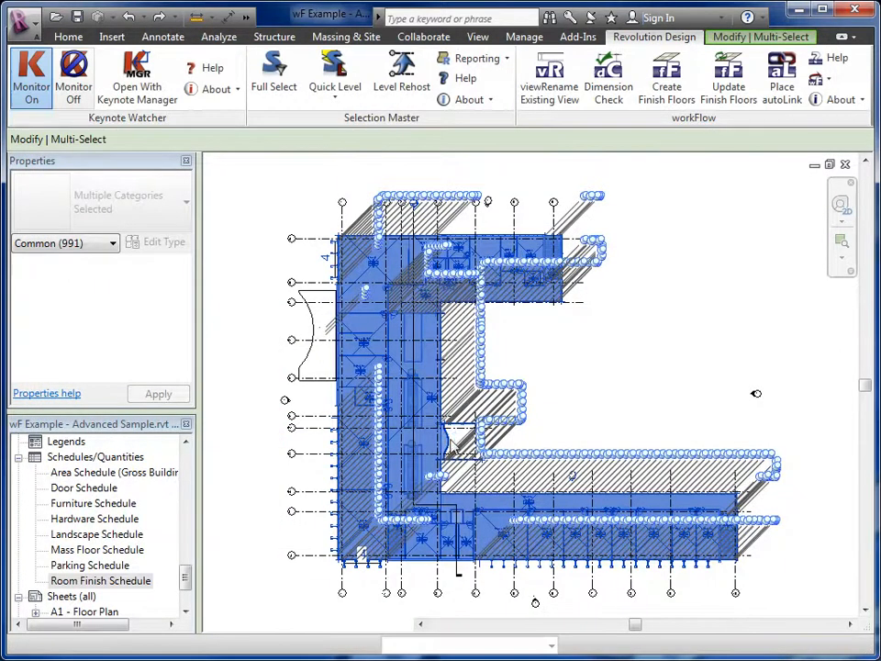
middle_click_drag(460, 438, 499, 408)
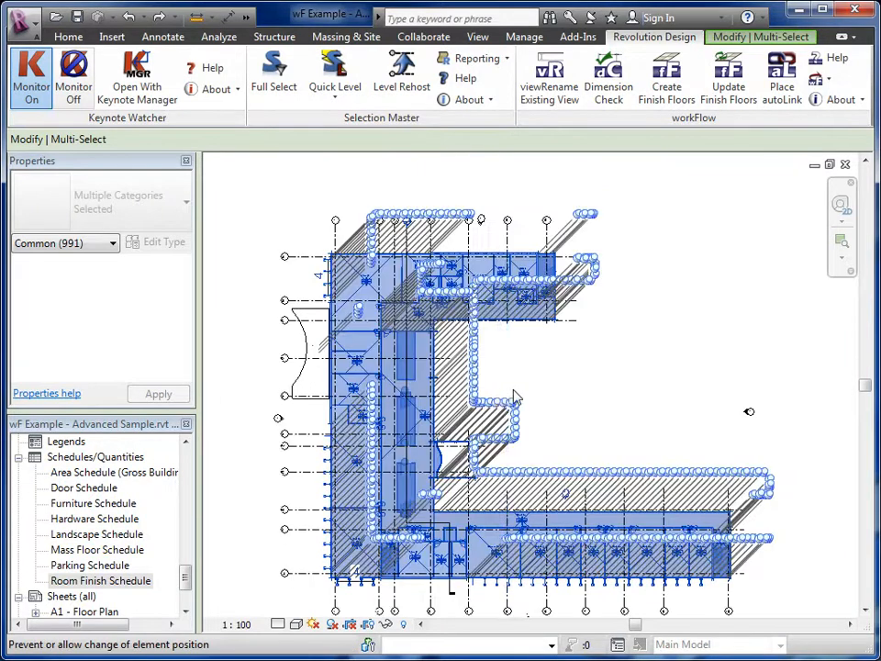
key("Escape")
Step: Set the Floor Finish of the Administration room 229 to CPT1
scroll(465, 340, "up", 6)
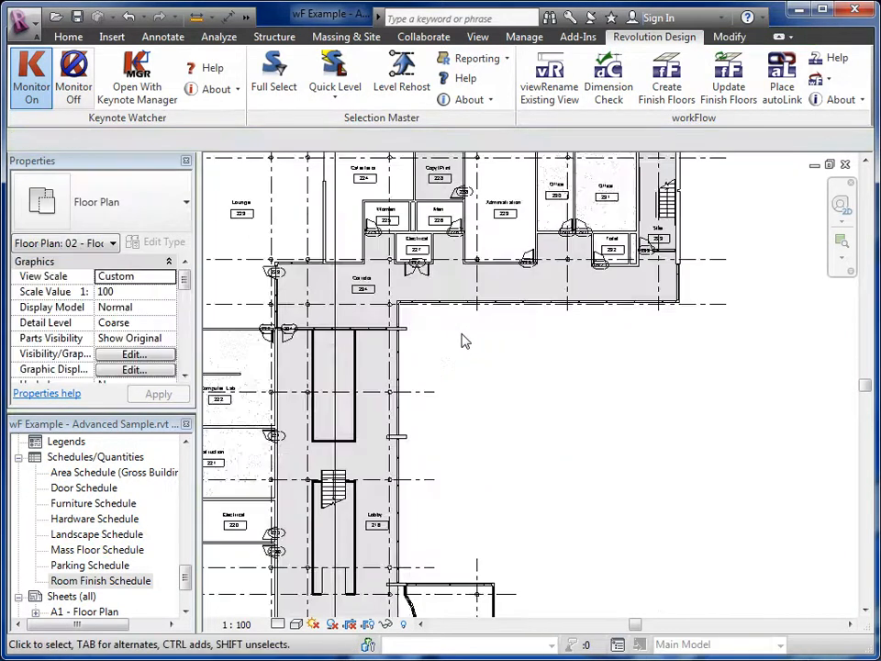
middle_click_drag(442, 311, 552, 603)
scroll(543, 594, "up", 3)
middle_click_drag(621, 490, 287, 575)
left_click(444, 408)
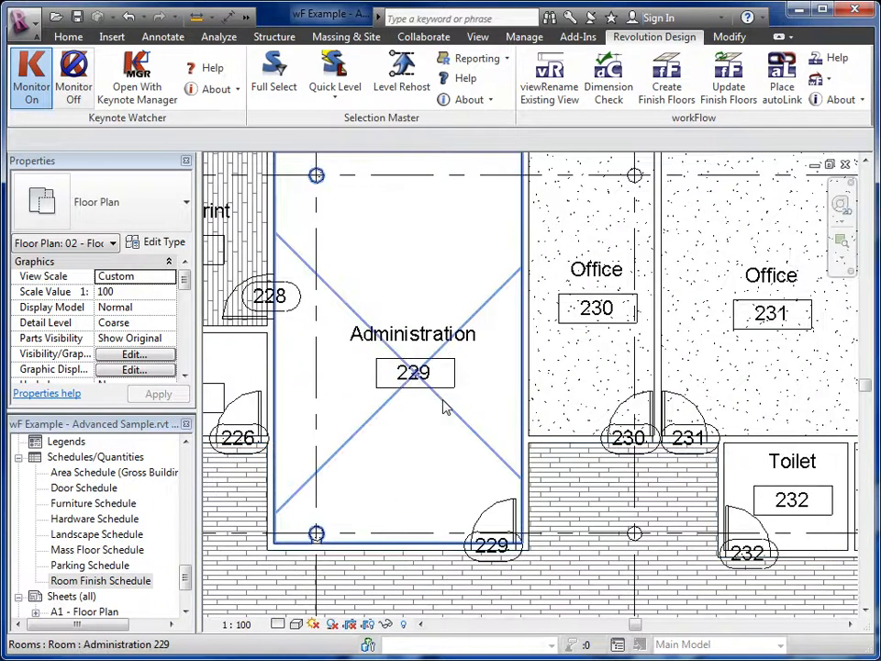
middle_click_drag(457, 435, 485, 408)
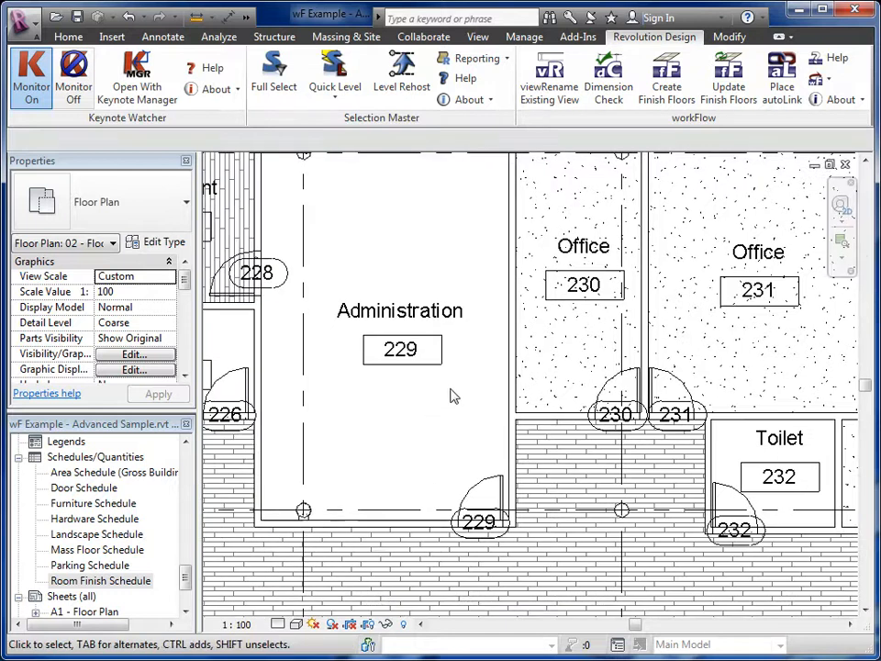
left_click(388, 431)
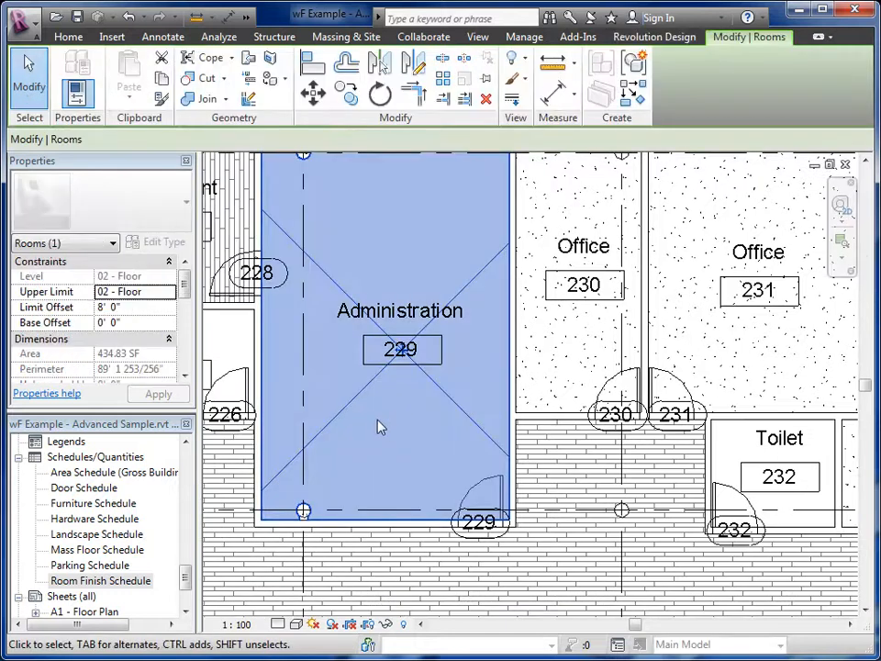
left_click_drag(187, 289, 187, 356)
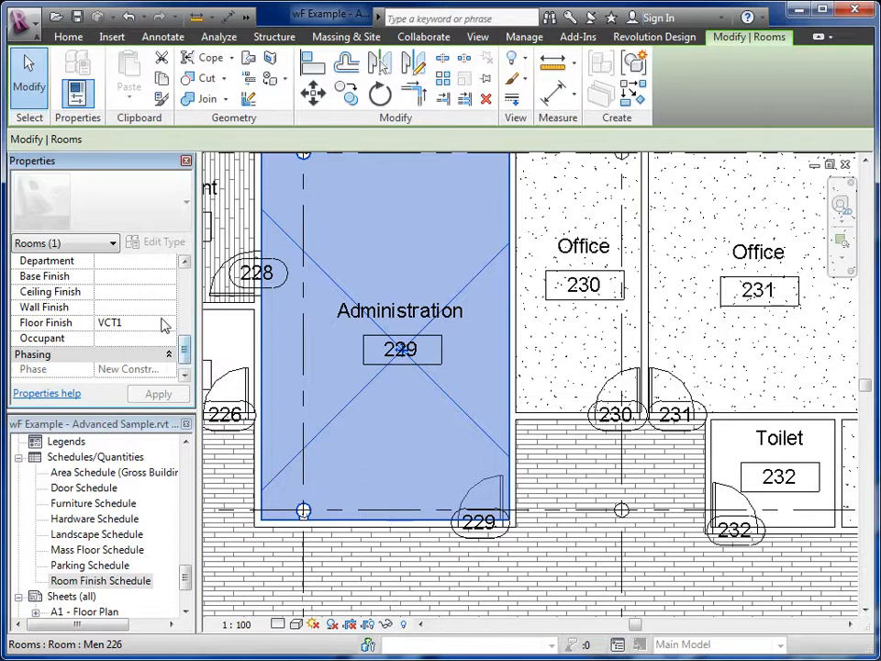
left_click(165, 323)
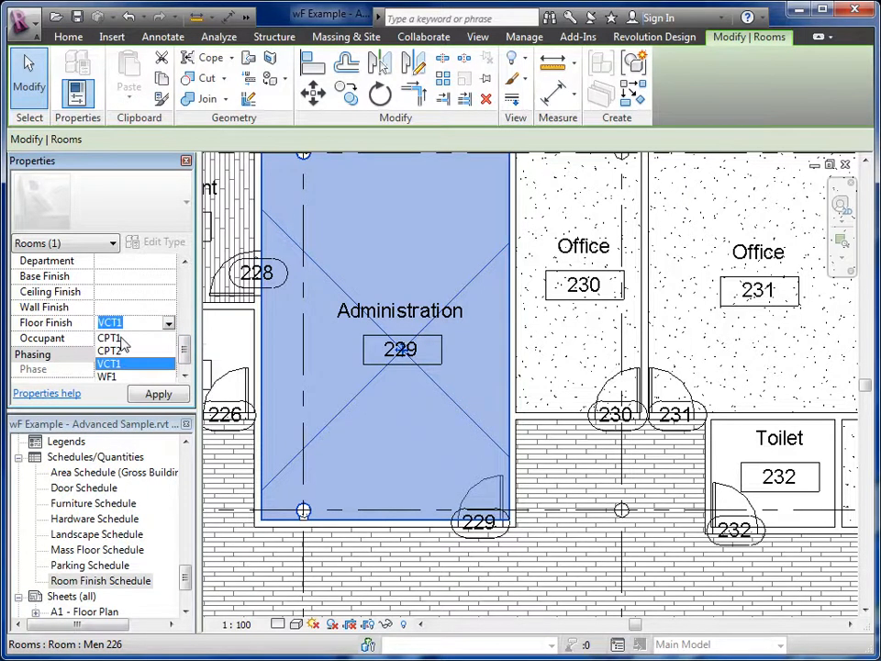
left_click(123, 339)
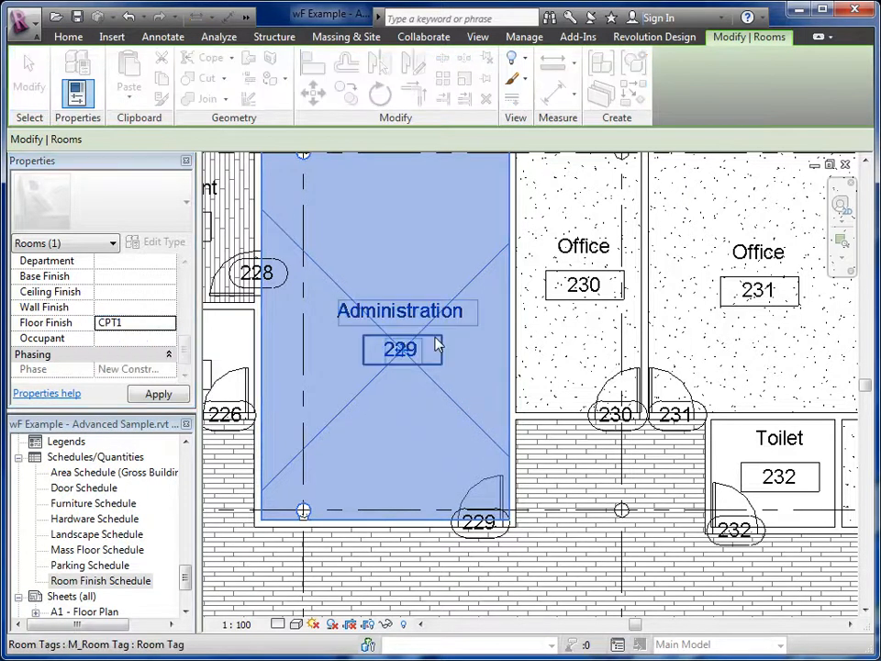
middle_click_drag(367, 479, 328, 465)
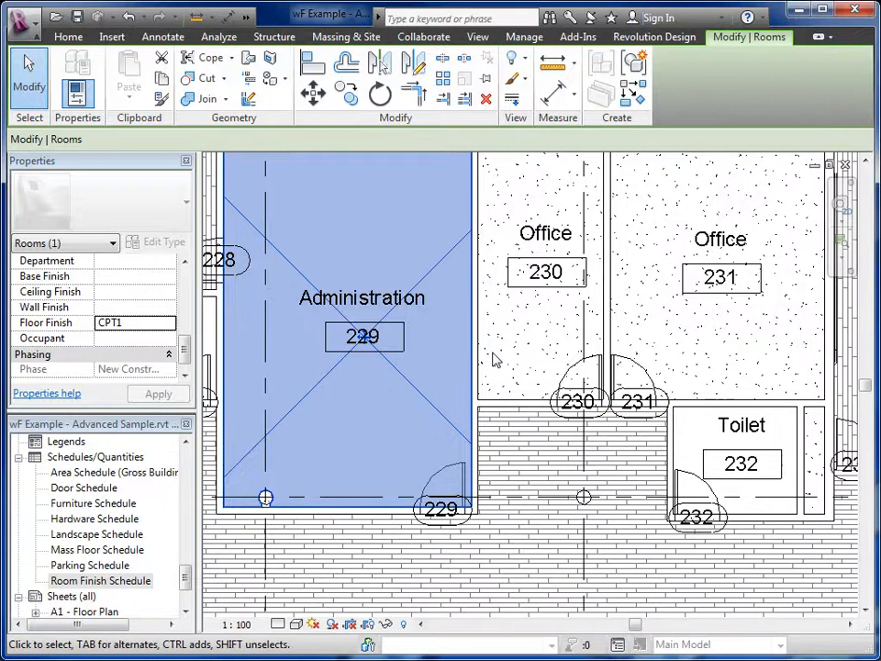
key("Escape")
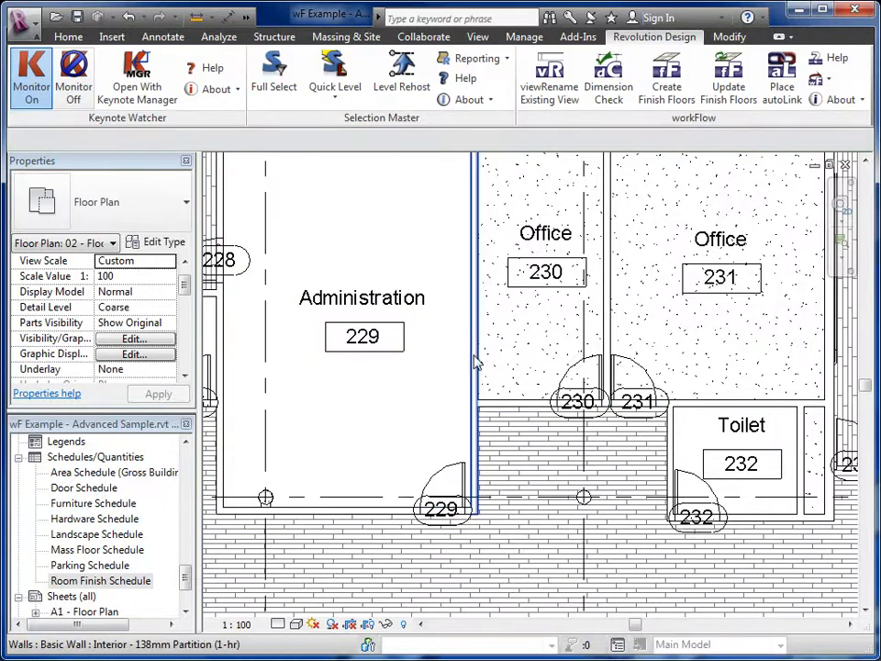
Step: Nudge the wall between Administration 229 and Office 230, together with door 229, toward the Administration room
left_click(475, 364)
left_click(454, 470, "ctrl")
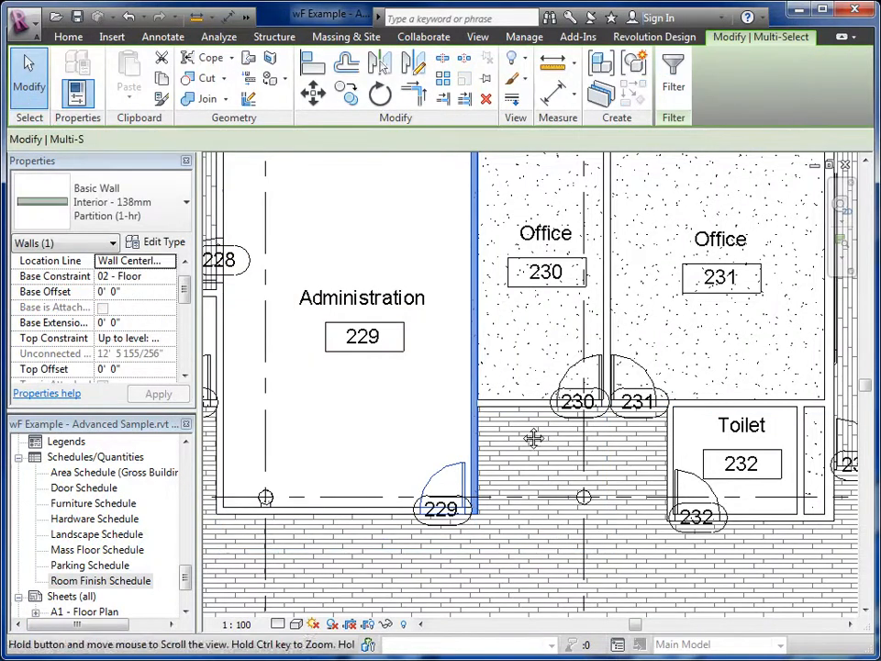
middle_click_drag(503, 304, 527, 456)
middle_click_drag(552, 378, 553, 343)
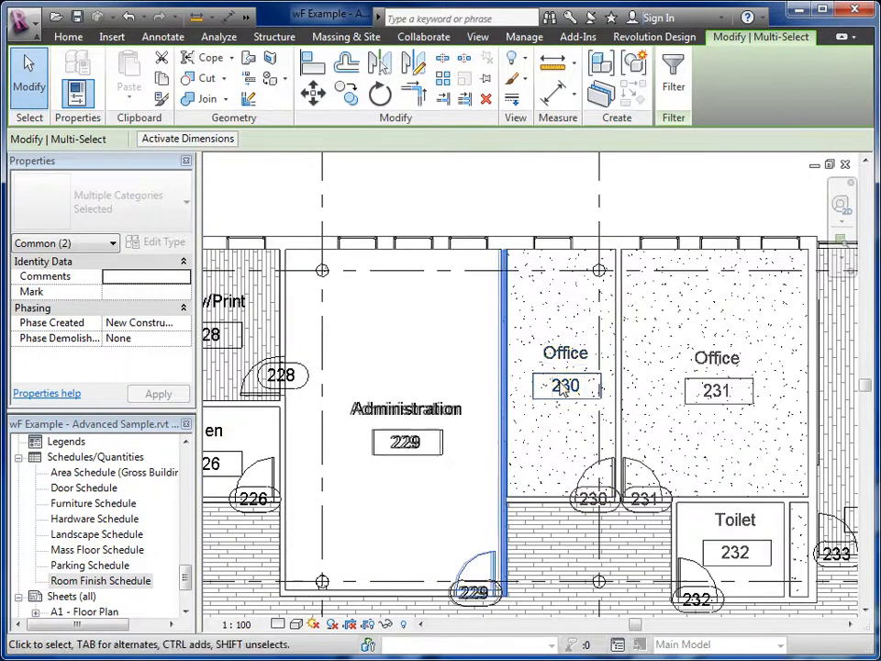
key("Left")
key("Left")
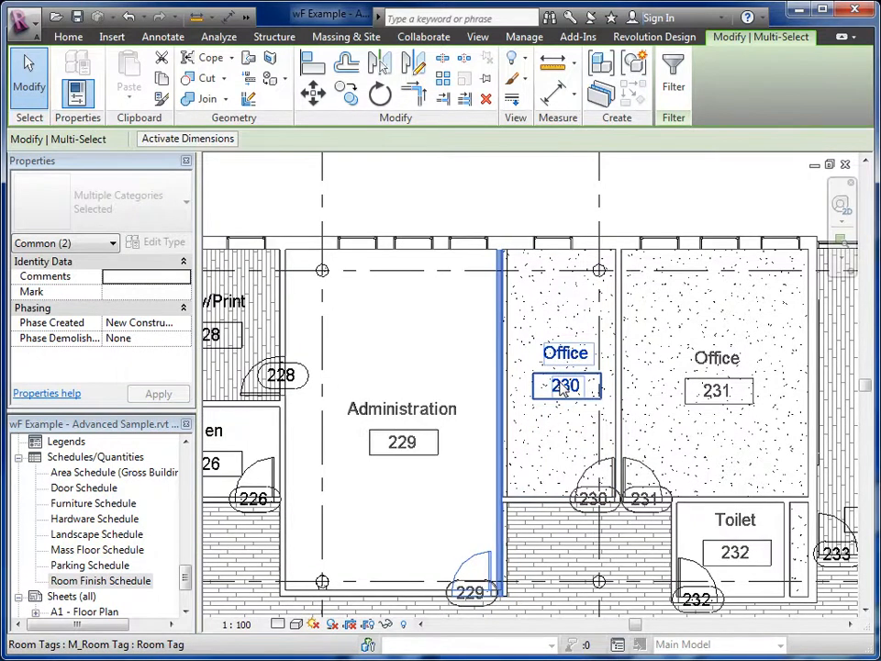
key("Escape")
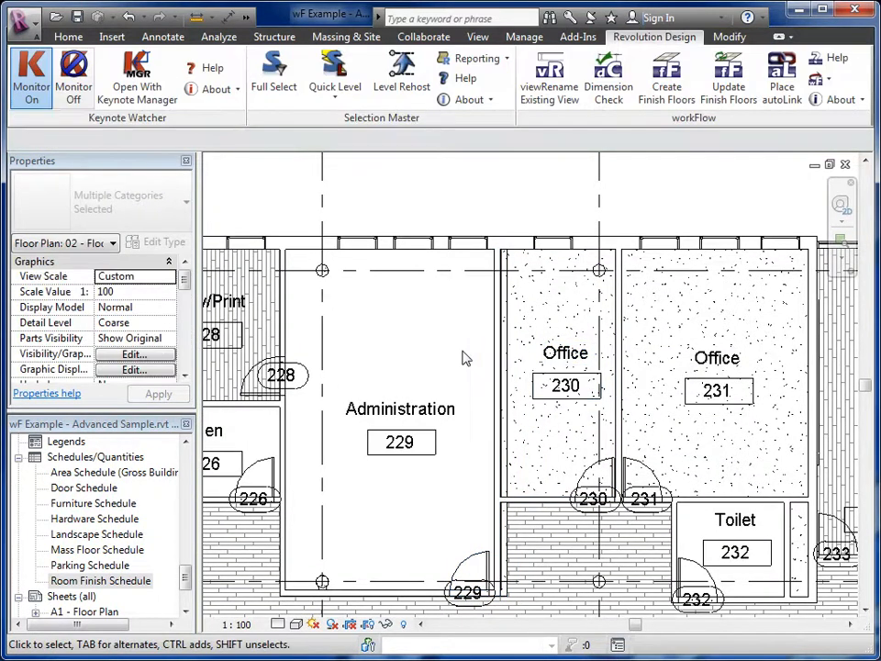
Step: Reselect the same partition wall and door 229 and nudge them slightly farther into the Administration room
scroll(479, 560, "up", 2)
scroll(482, 562, "up", 1)
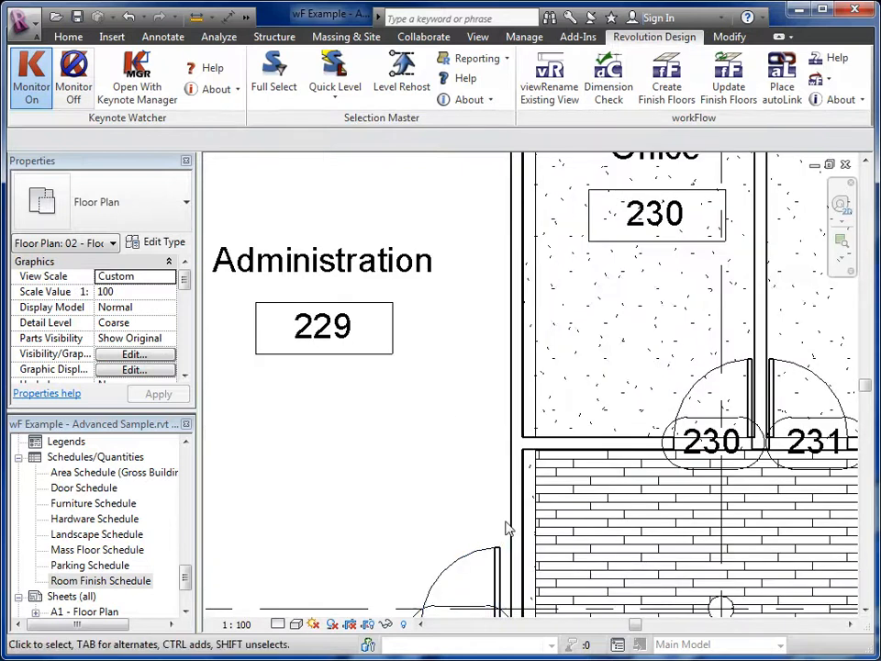
left_click(497, 537)
left_click(484, 552, "ctrl")
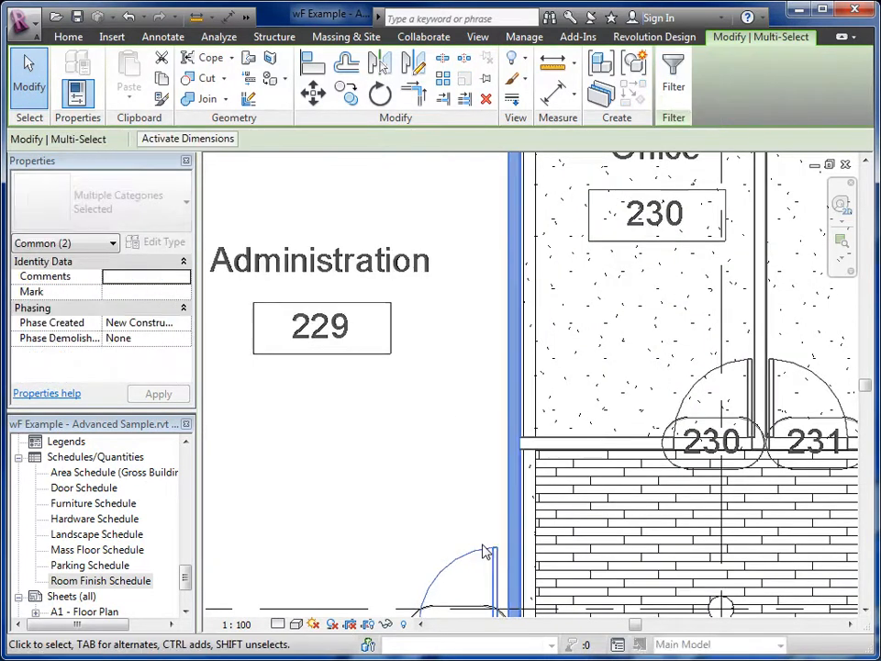
key("Left")
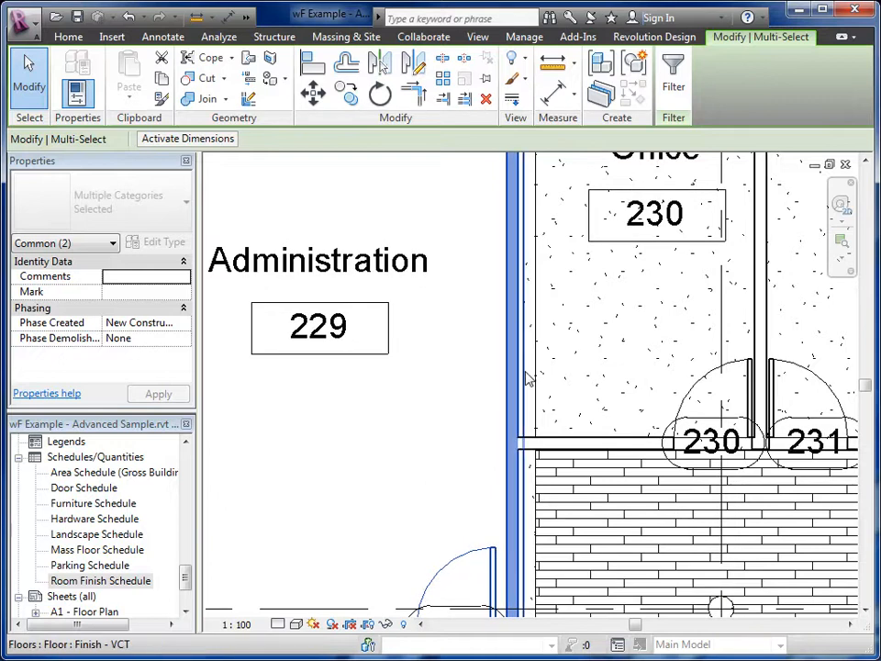
Step: Update the finish floors of Administration 229, Office 230 and the adjoining corridor to match their rooms
left_click(527, 371)
left_click(540, 391, "ctrl")
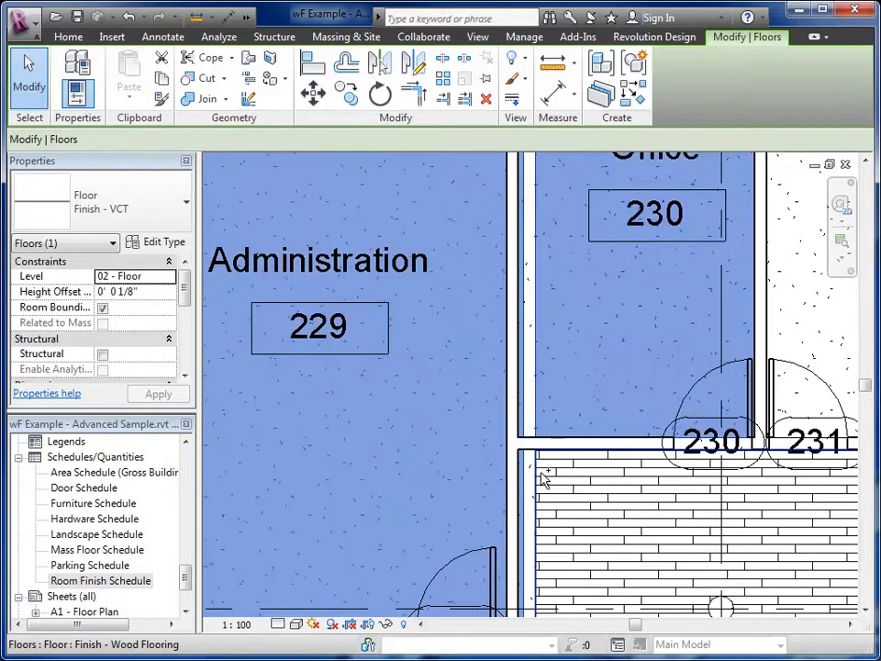
left_click(549, 489, "ctrl")
scroll(550, 496, "down", 1)
scroll(550, 496, "down", 1)
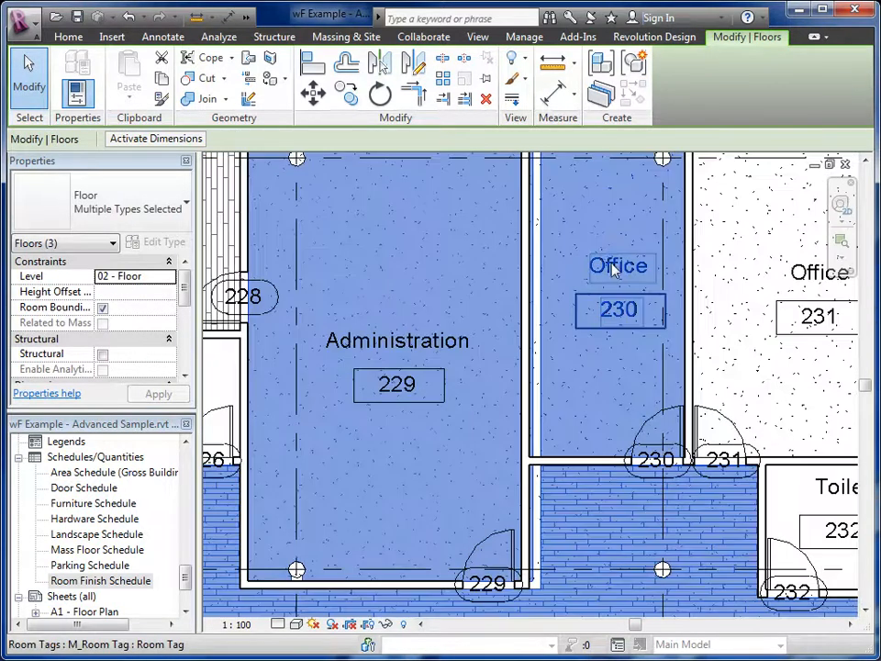
left_click(663, 38)
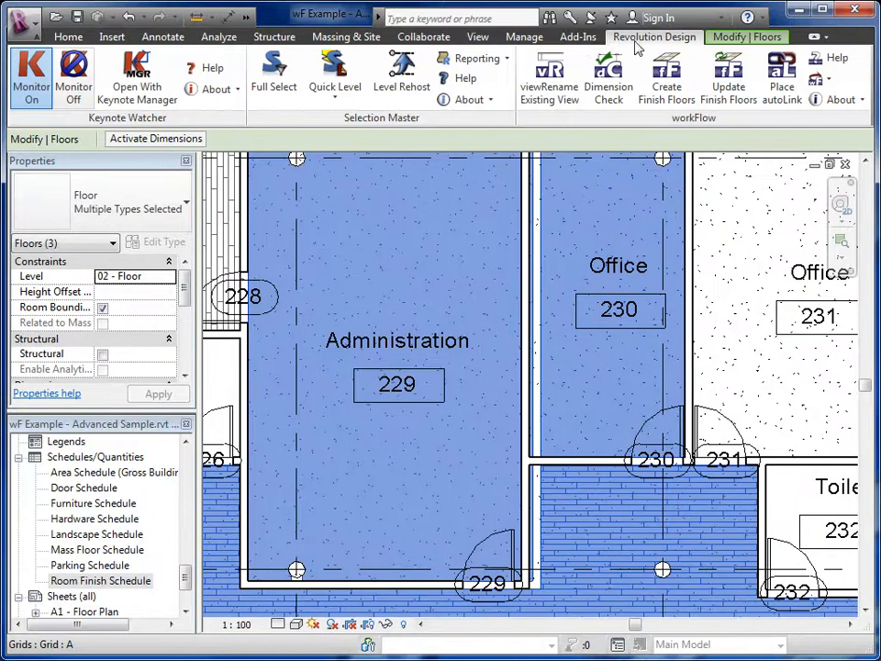
left_click(727, 85)
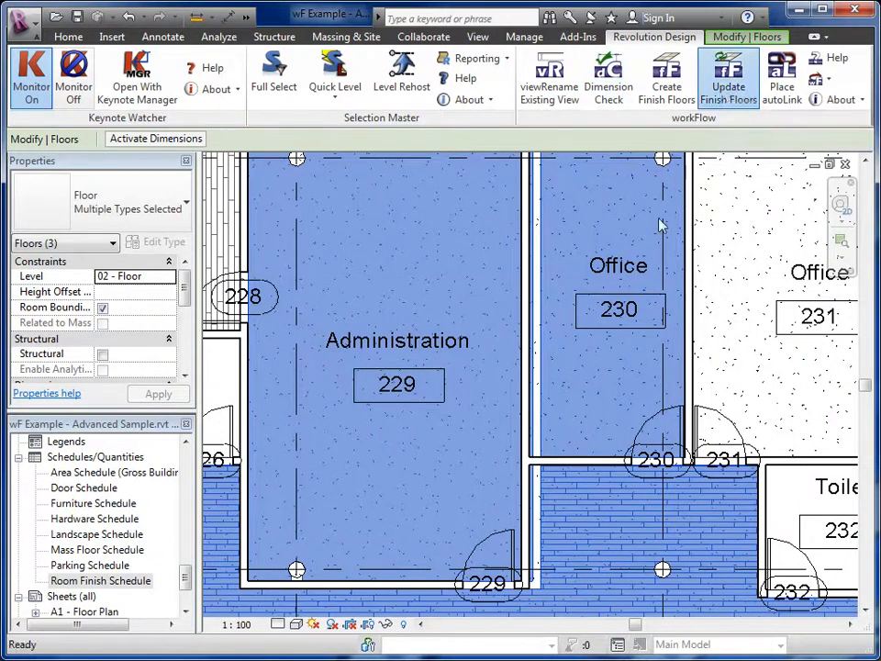
middle_click_drag(593, 399, 602, 379)
scroll(602, 379, "down", 1)
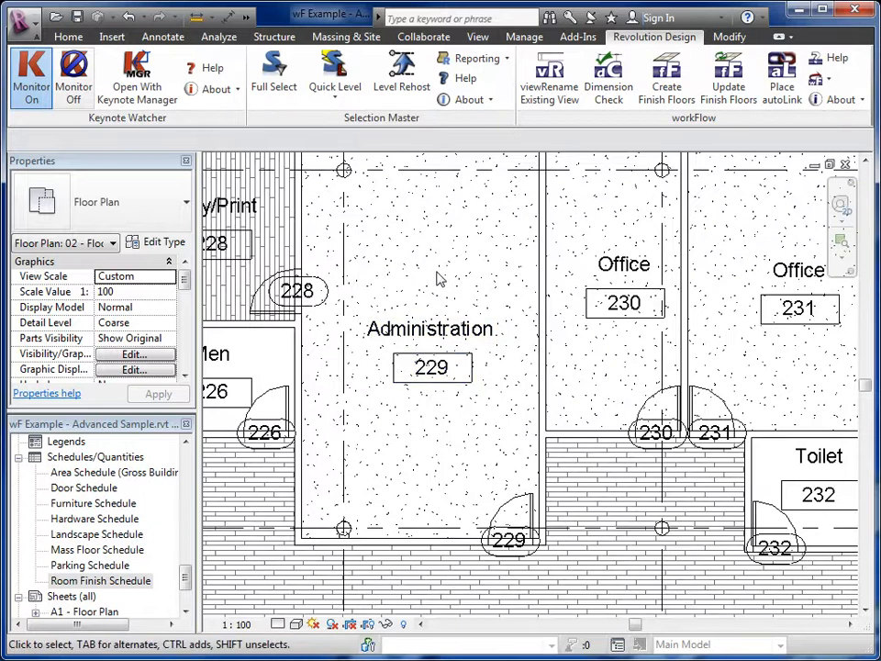
Step: Select the wing around rooms 226 to 234 and review its Create Finish Floors assignments, leaving without creating floors
middle_click_drag(464, 273, 464, 334)
scroll(465, 334, "down", 1)
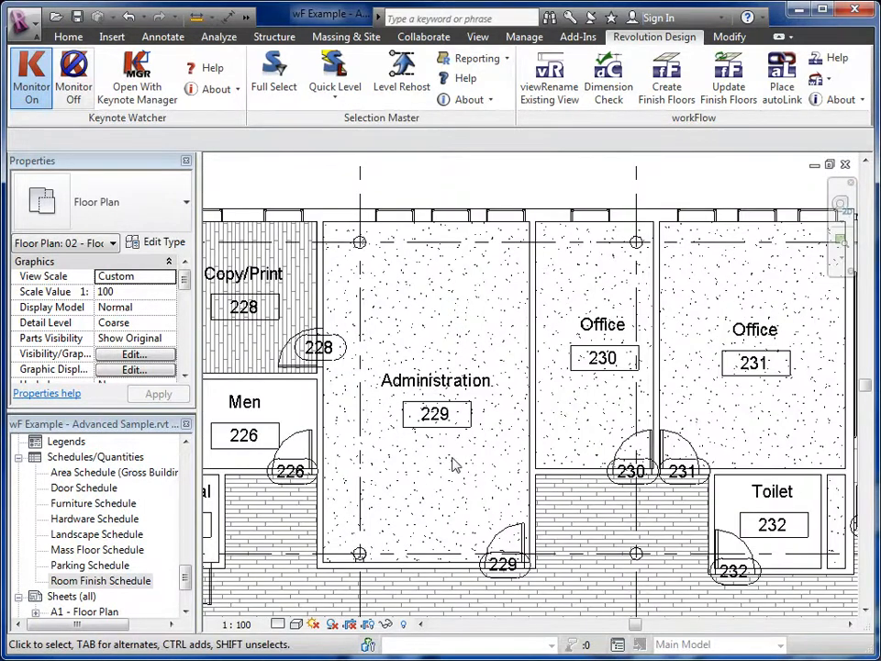
middle_click_drag(436, 475, 346, 390)
middle_click_drag(469, 397, 480, 472)
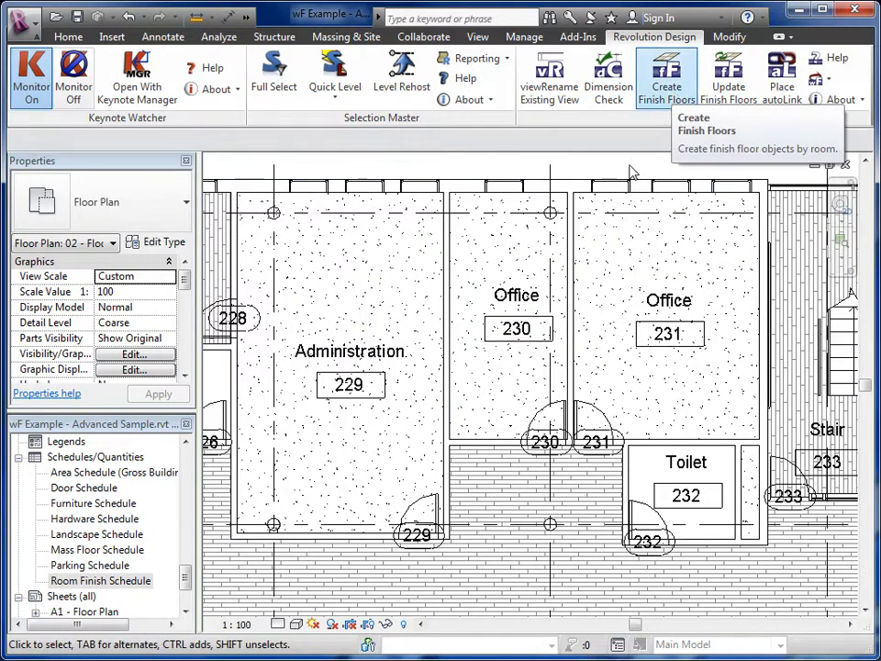
scroll(552, 361, "down", 5)
left_click_drag(732, 201, 403, 484)
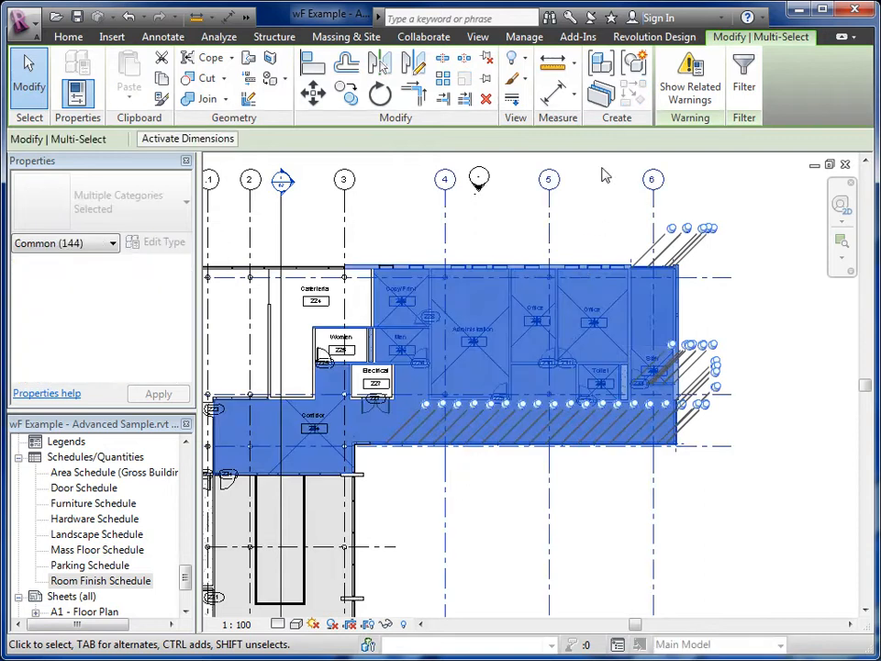
left_click(675, 36)
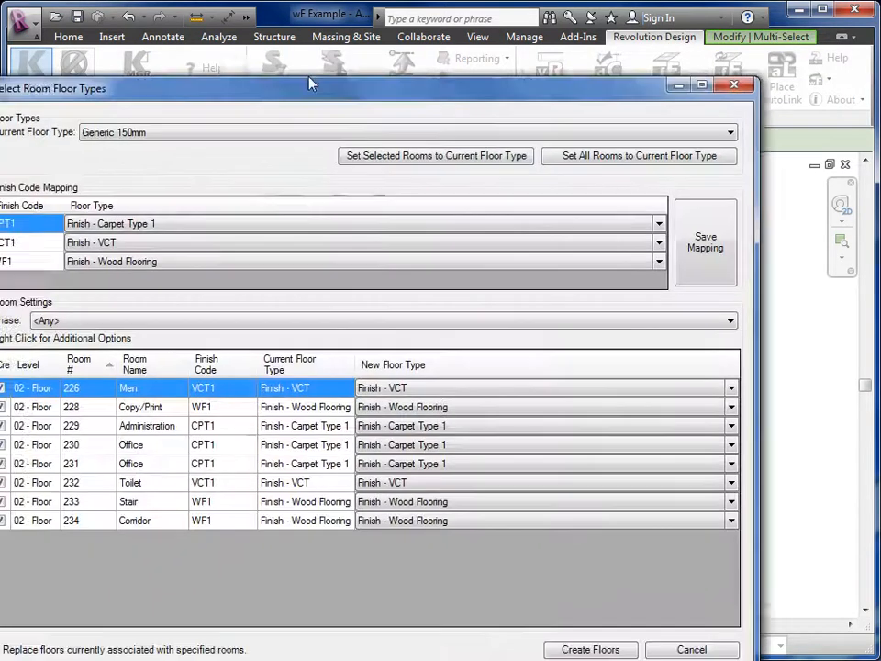
left_click_drag(309, 84, 363, 40)
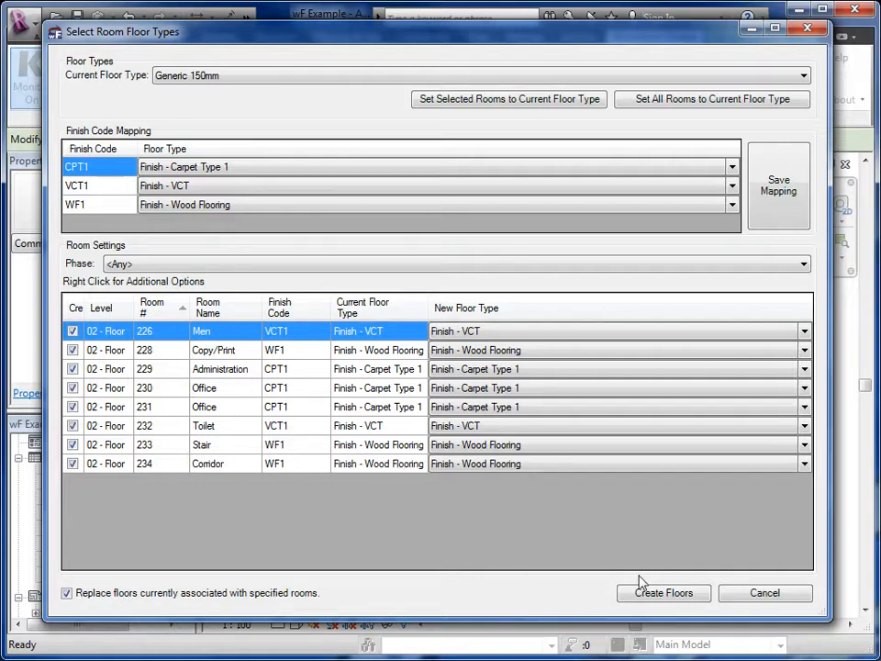
left_click(760, 594)
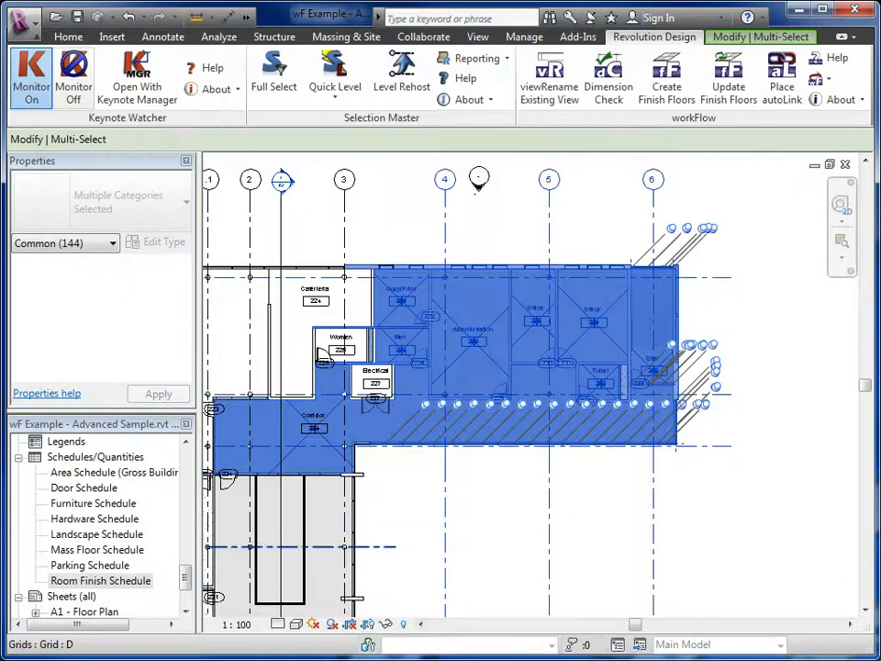